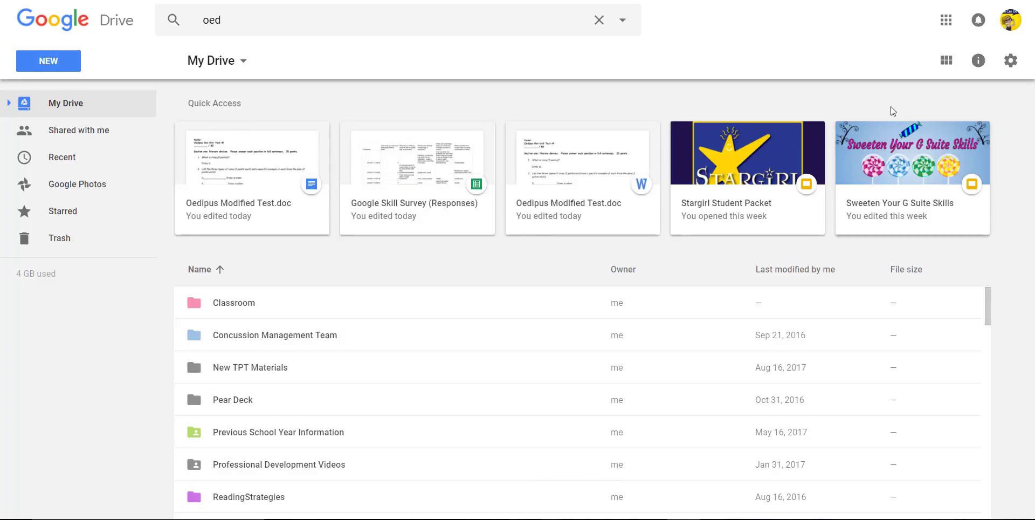
# Switch to Google Classroom and create a class named "Test Class", leaving the section and subject blank.
pyautogui.click(944, 24)
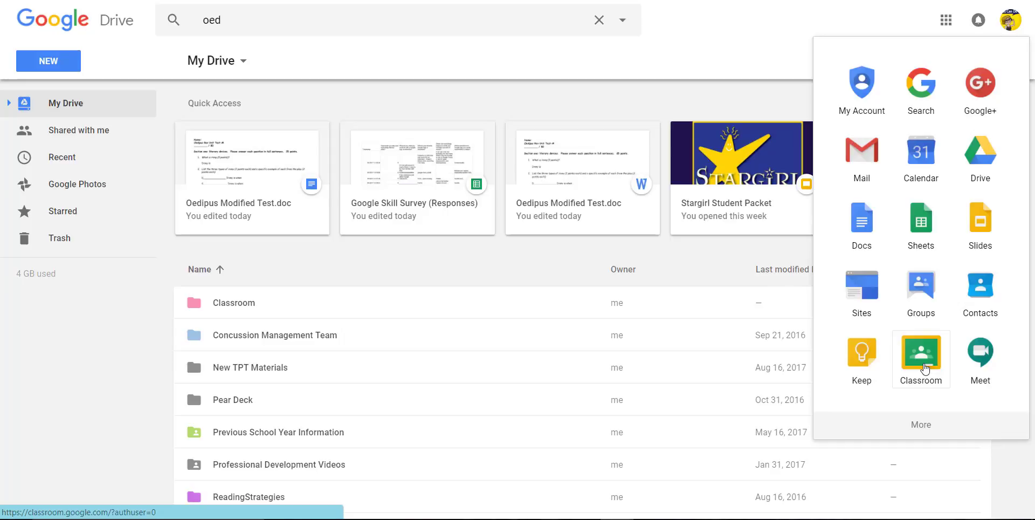
pyautogui.click(925, 368)
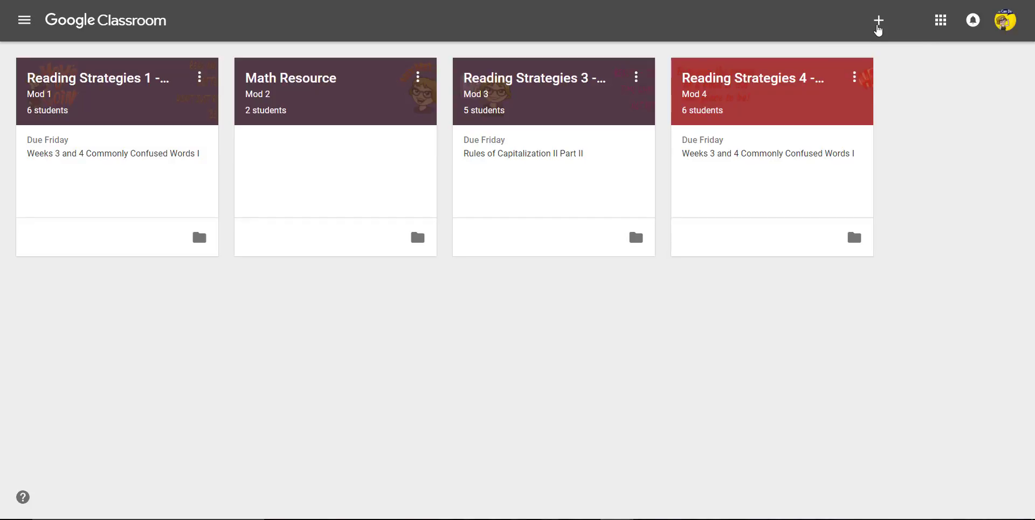
pyautogui.click(879, 25)
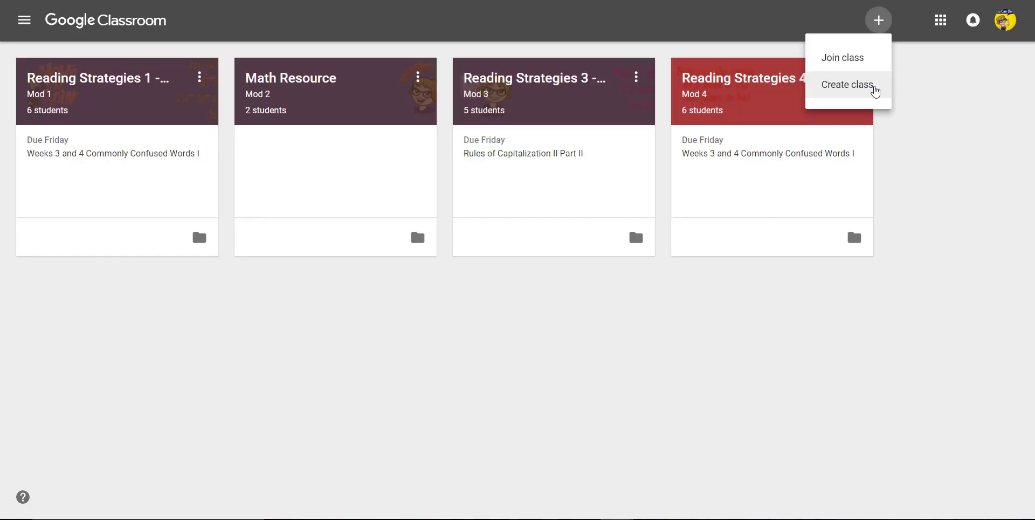
pyautogui.click(874, 92)
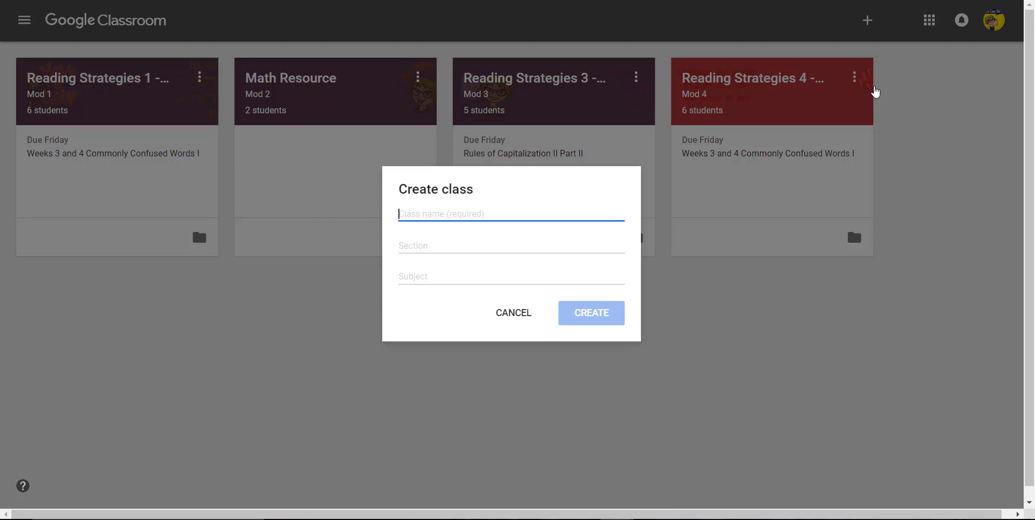
pyautogui.write('Test')
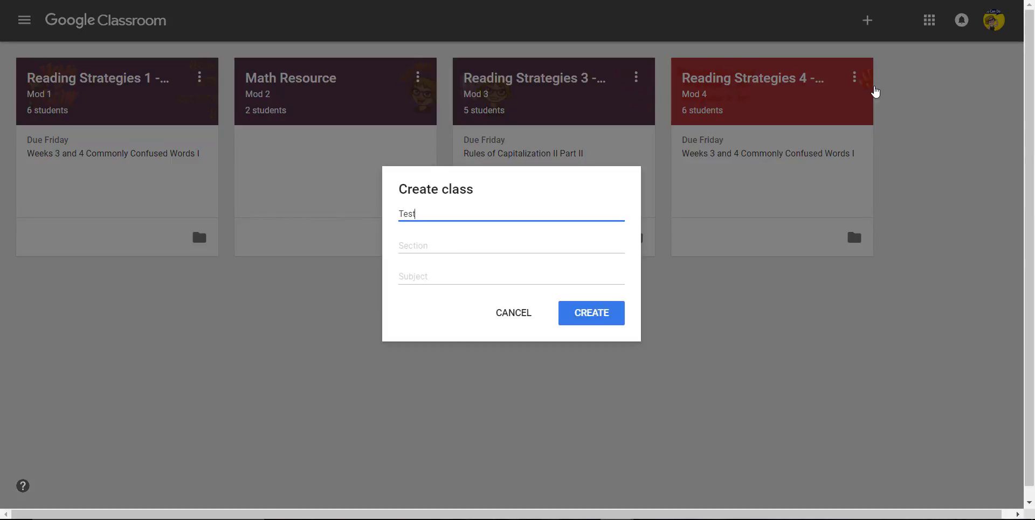
pyautogui.write(' Class')
pyautogui.press('Tab')
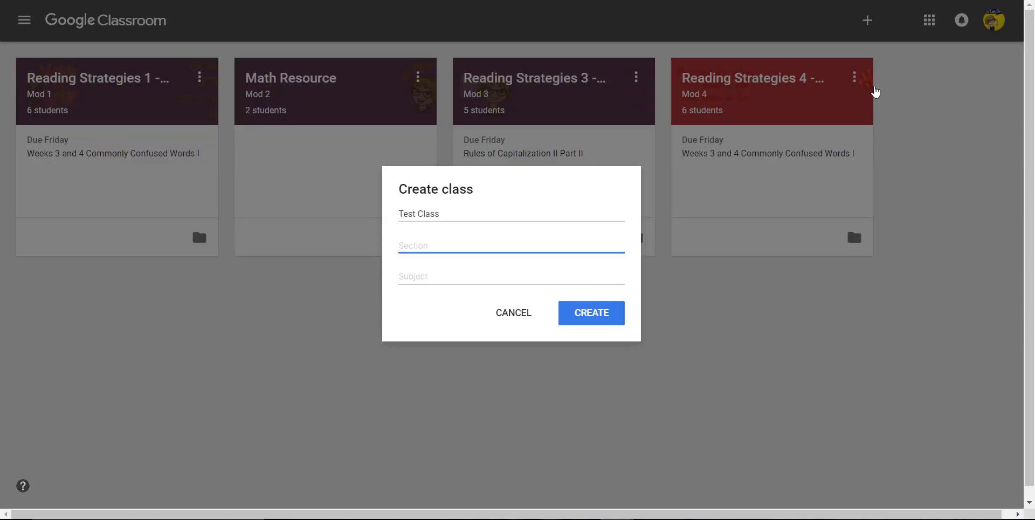
pyautogui.click(468, 282)
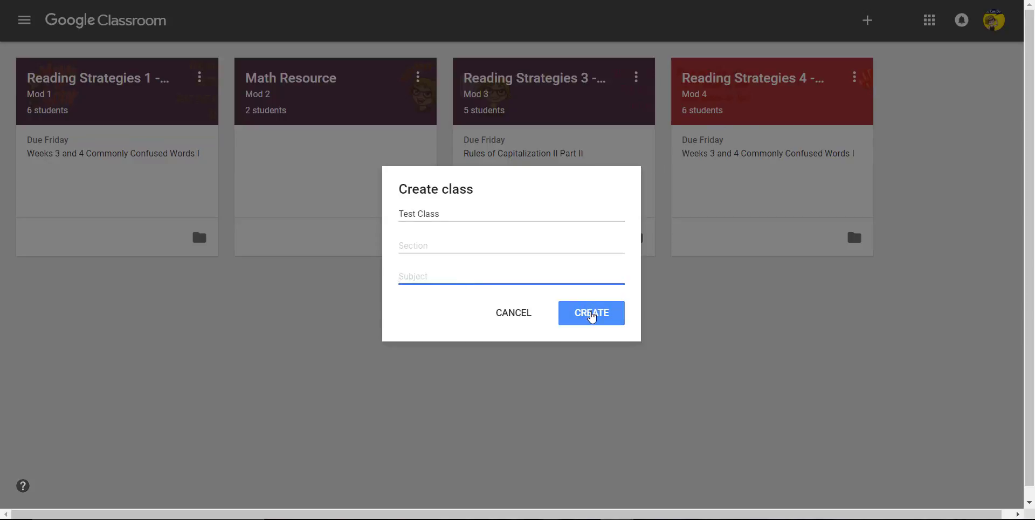
pyautogui.click(591, 315)
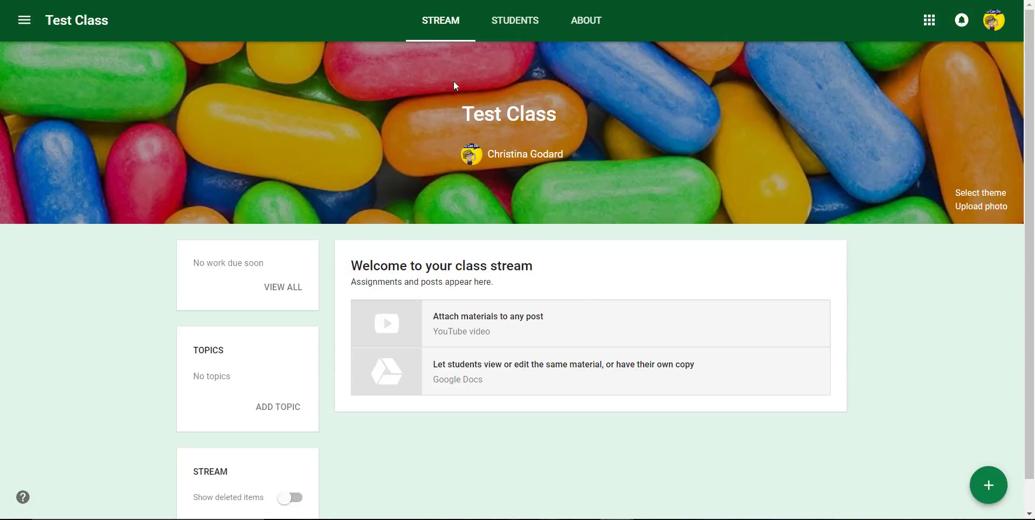
# Look over the class's About page, and from its Students page display the enlarged class code and close it.
pyautogui.click(454, 15)
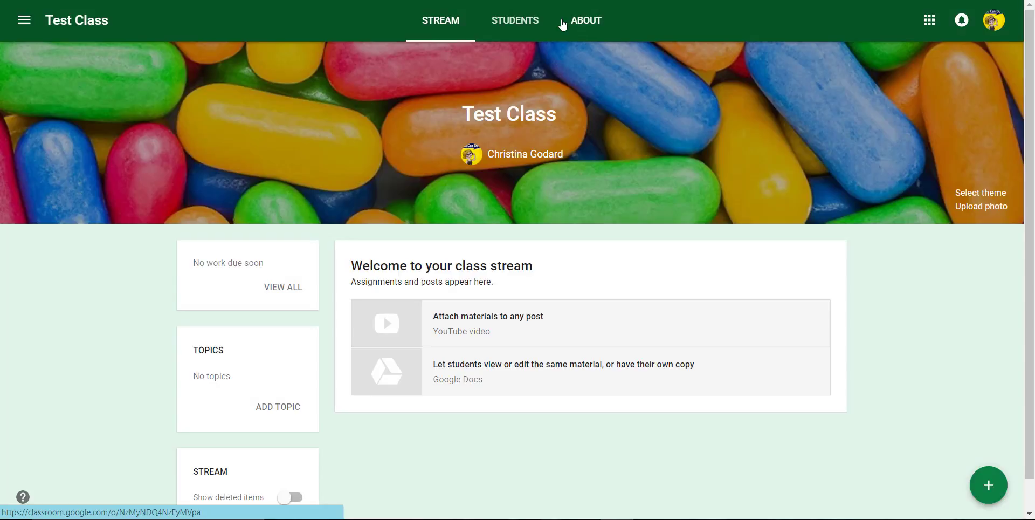
pyautogui.click(575, 24)
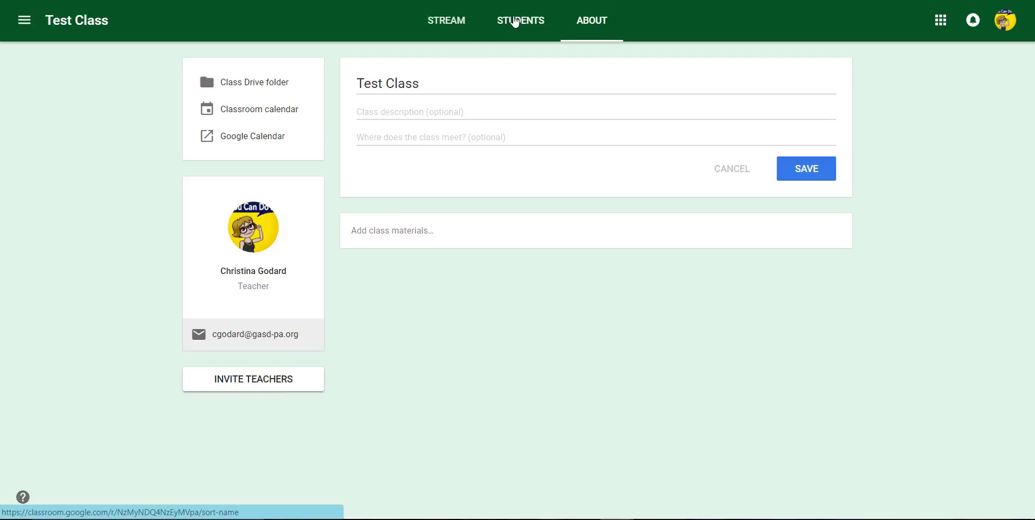
pyautogui.click(515, 20)
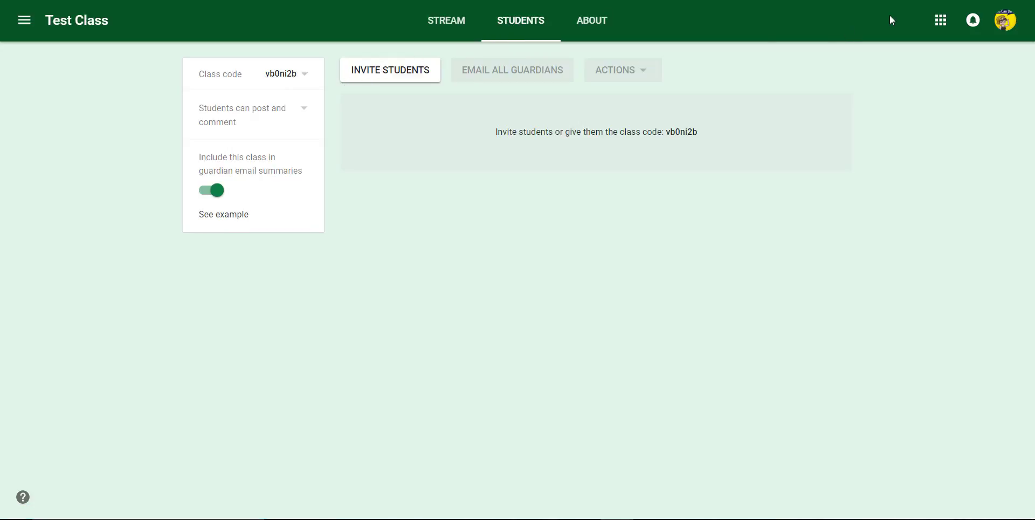
pyautogui.click(298, 76)
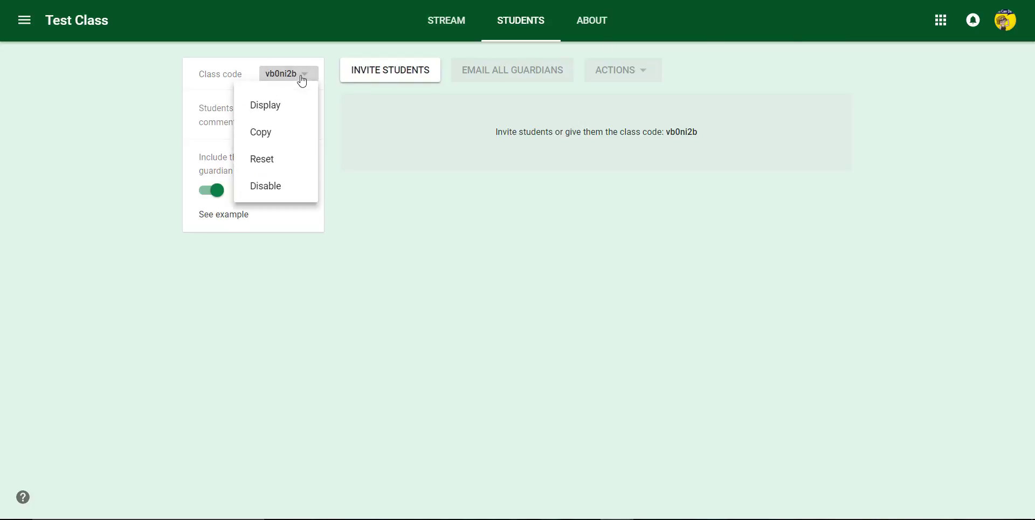
pyautogui.click(273, 117)
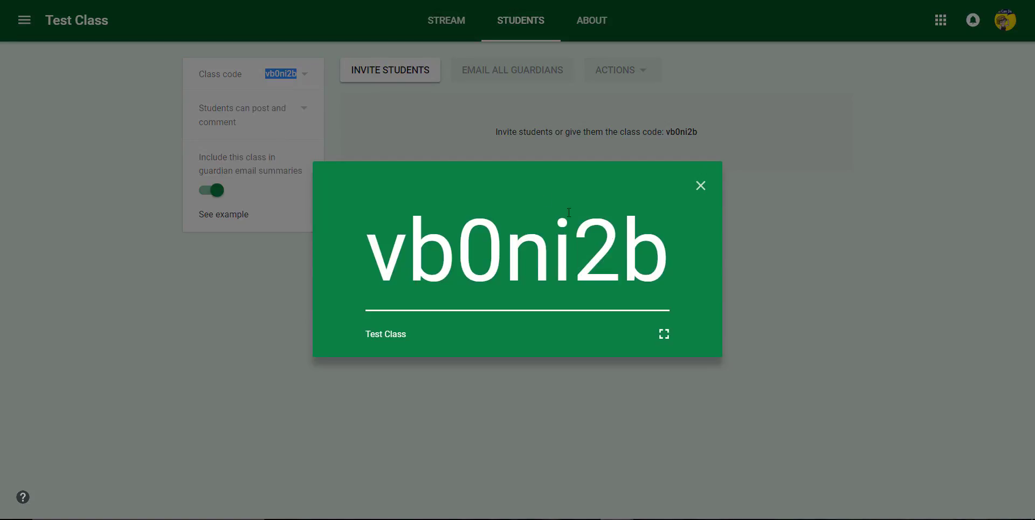
pyautogui.click(701, 188)
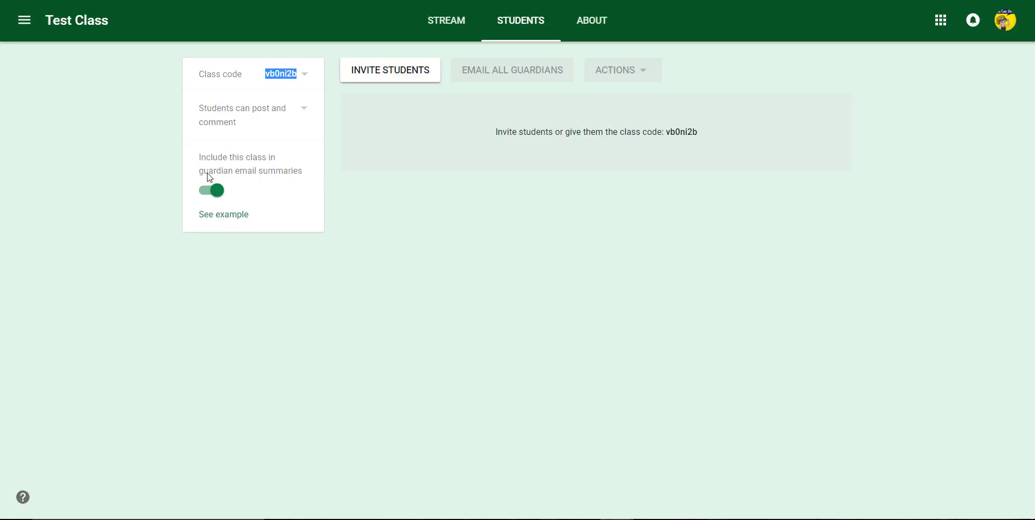
# Return to the class stream and examine the Add topic dialog without adding a topic.
pyautogui.click(452, 30)
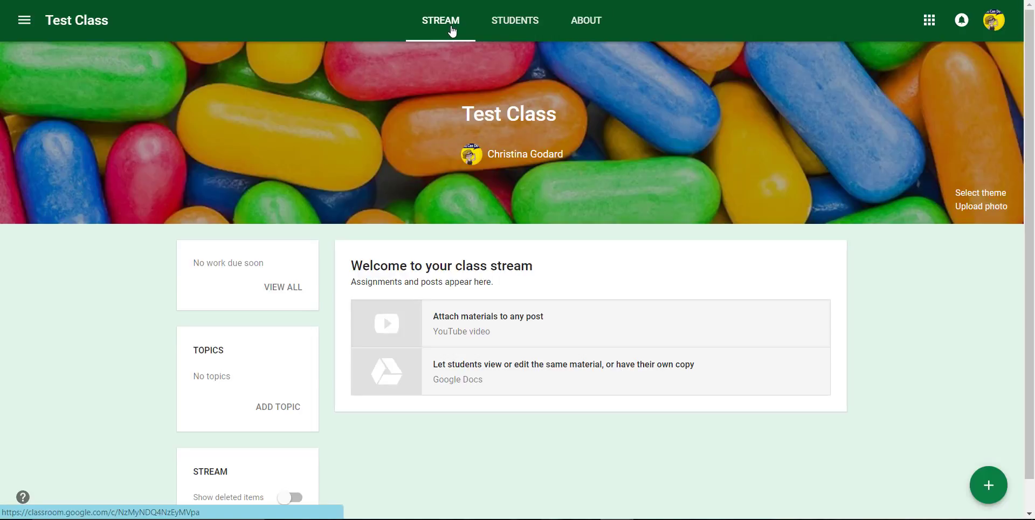
pyautogui.scroll(-1, 536, 233)
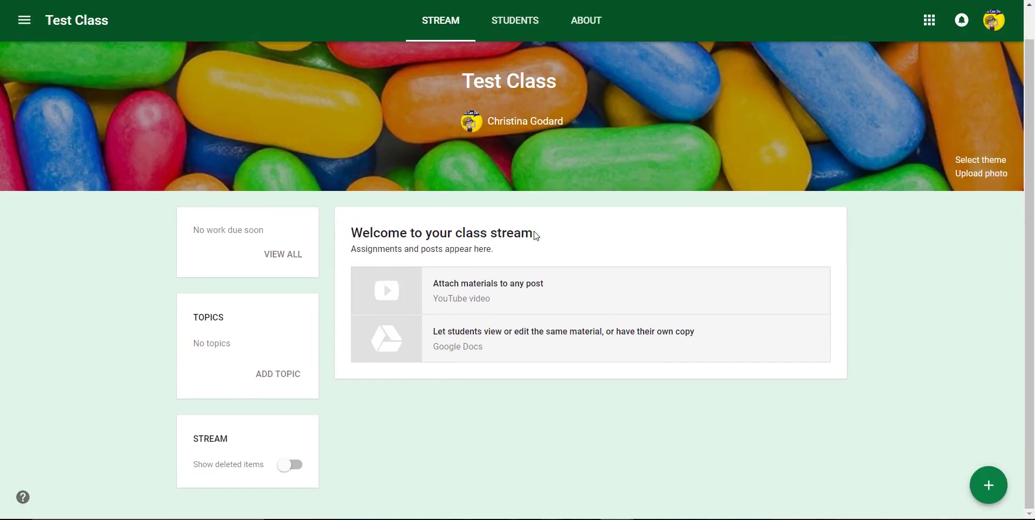
pyautogui.click(984, 489)
pyautogui.click(271, 379)
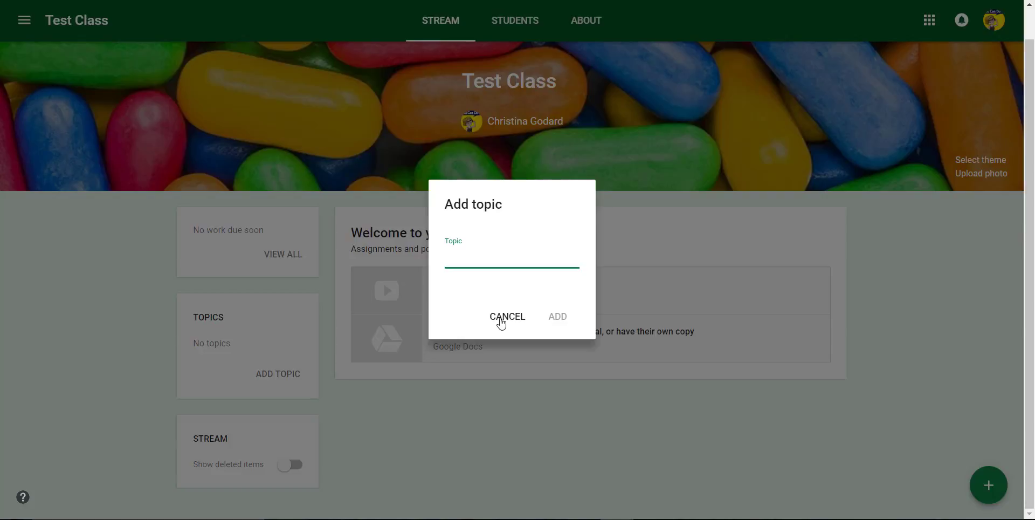
pyautogui.click(501, 322)
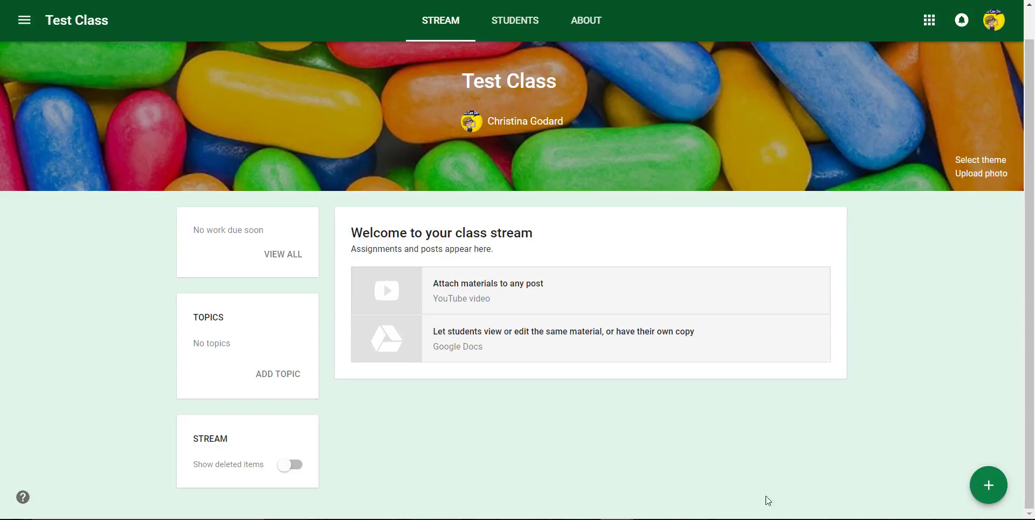
# Start a new assignment and review its class and student recipient options, keeping Test Class and All students.
pyautogui.moveTo(1008, 490)
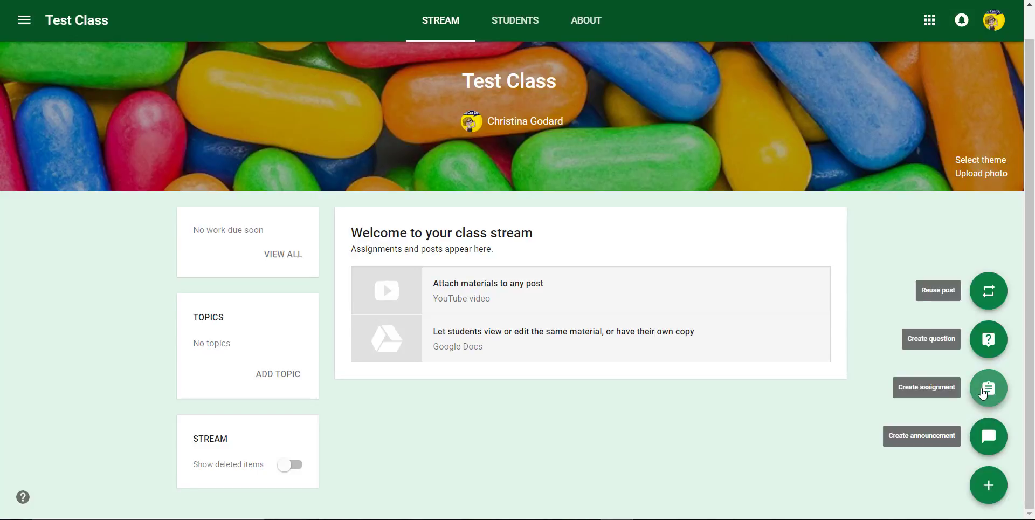
pyautogui.click(986, 391)
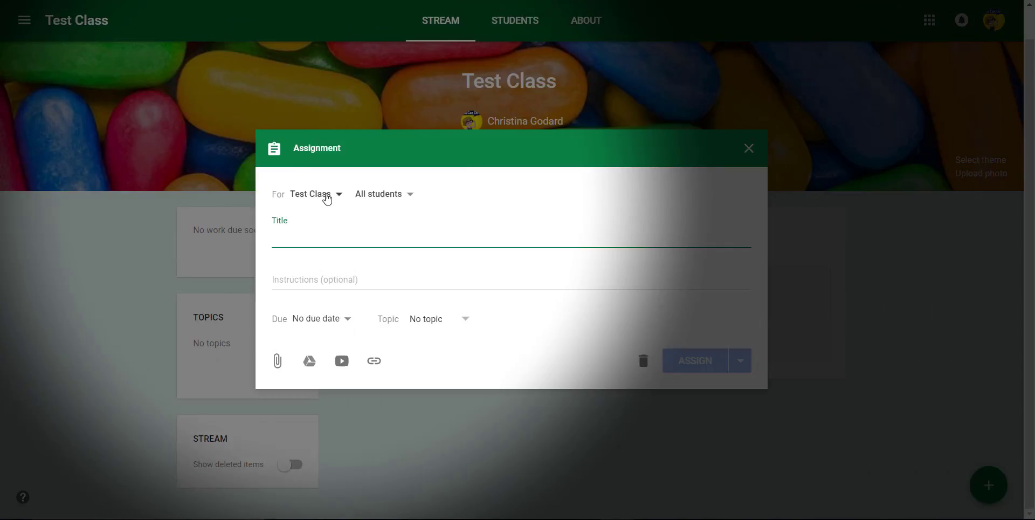
pyautogui.click(338, 196)
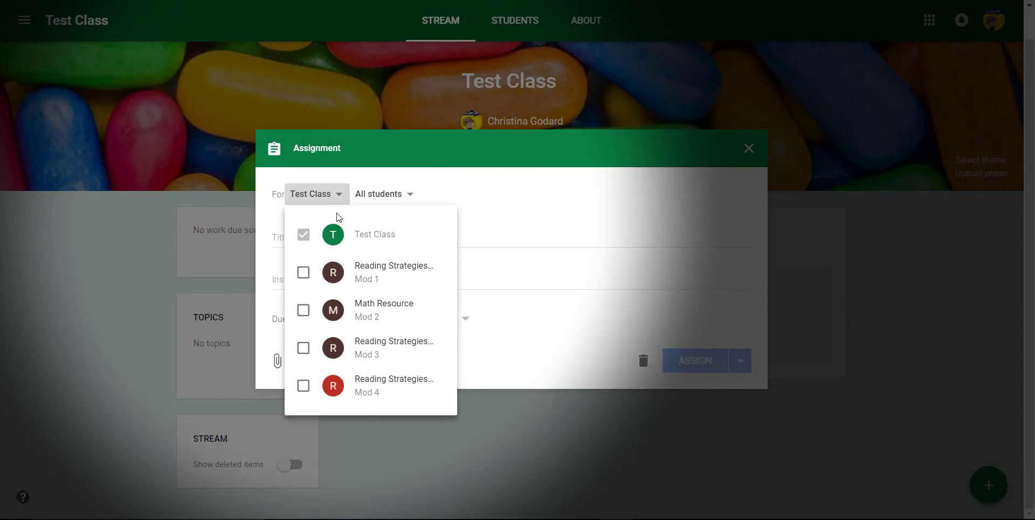
pyautogui.click(322, 196)
pyautogui.click(399, 196)
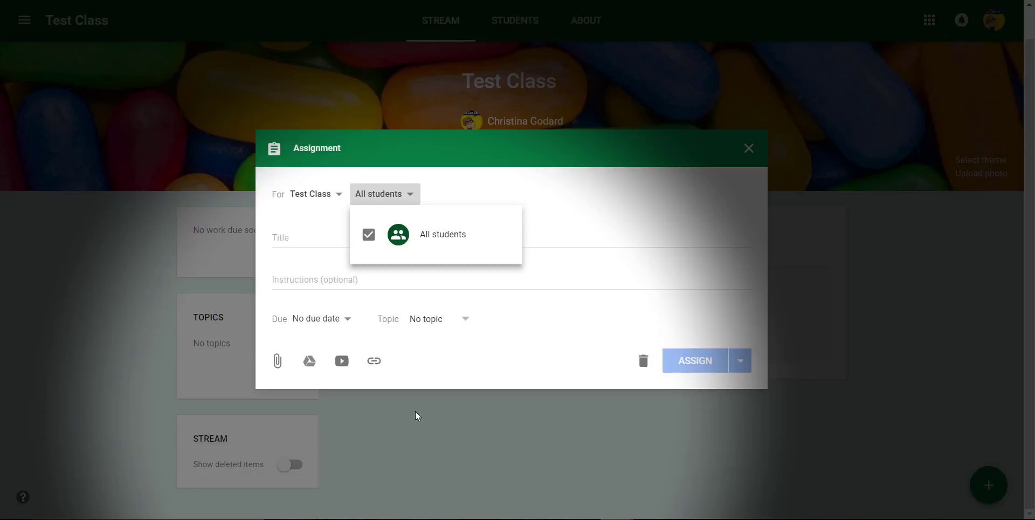
pyautogui.click(291, 247)
# Title the assignment "1.1 Tell Me About Yourself" and leave the instructions blank.
pyautogui.click(286, 240)
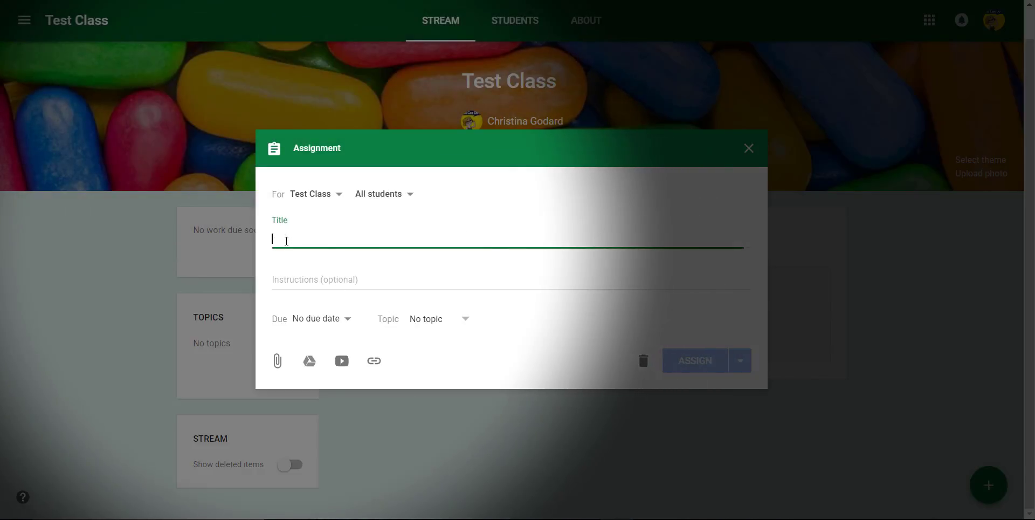
pyautogui.write('1.1')
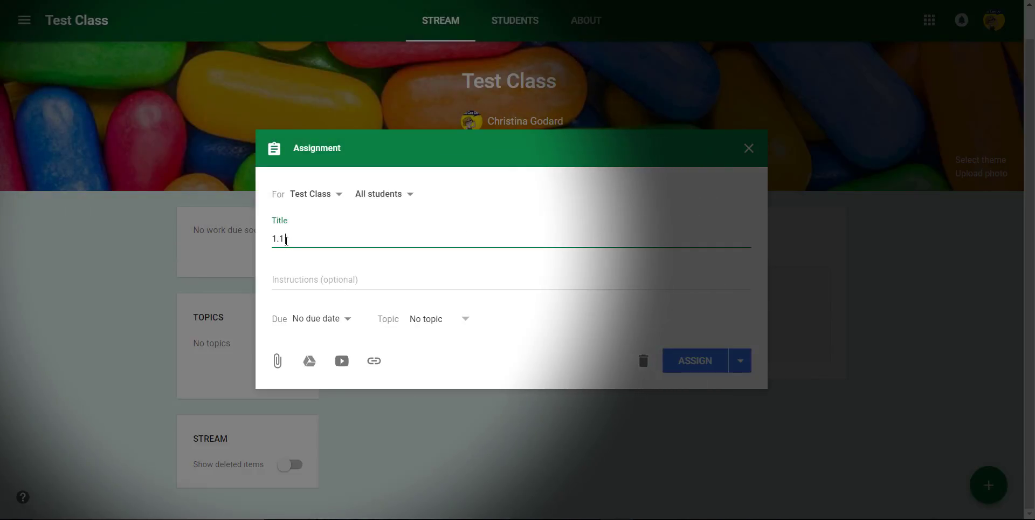
pyautogui.write(' Tell Me About Yourself')
pyautogui.click(289, 280)
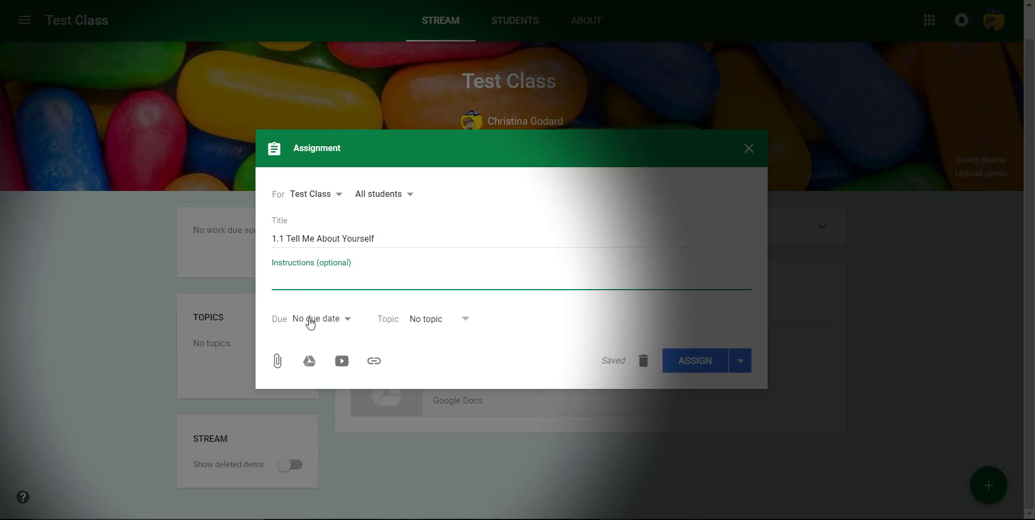
# Set the assignment's due date to Sep 18, 2017.
pyautogui.click(311, 320)
pyautogui.click(299, 363)
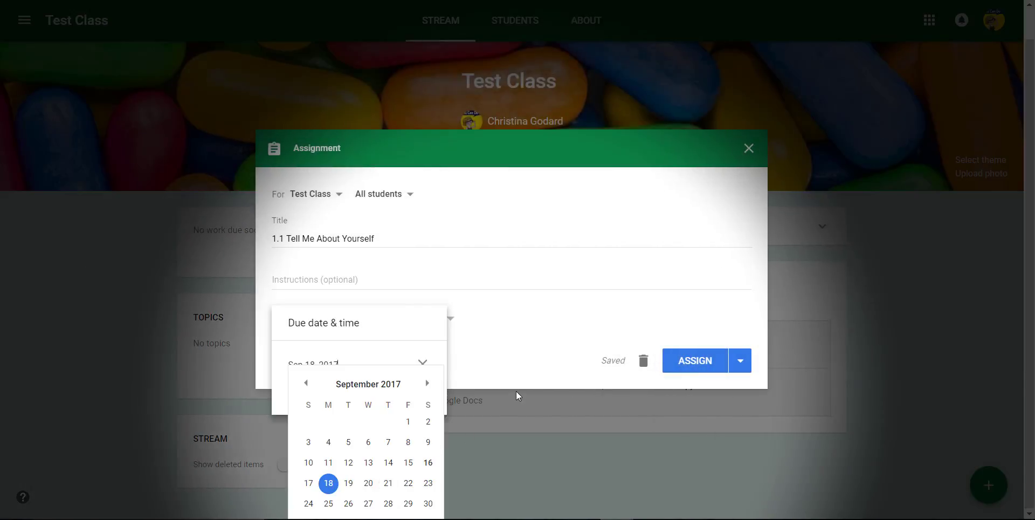
pyautogui.click(512, 363)
# Create a new topic named "Welcome" for the assignment.
pyautogui.click(410, 325)
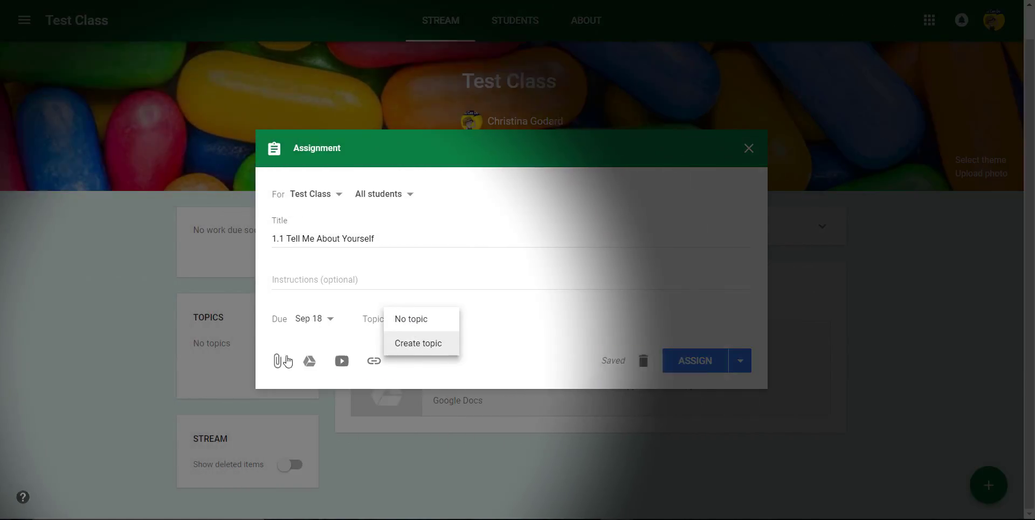
pyautogui.click(217, 386)
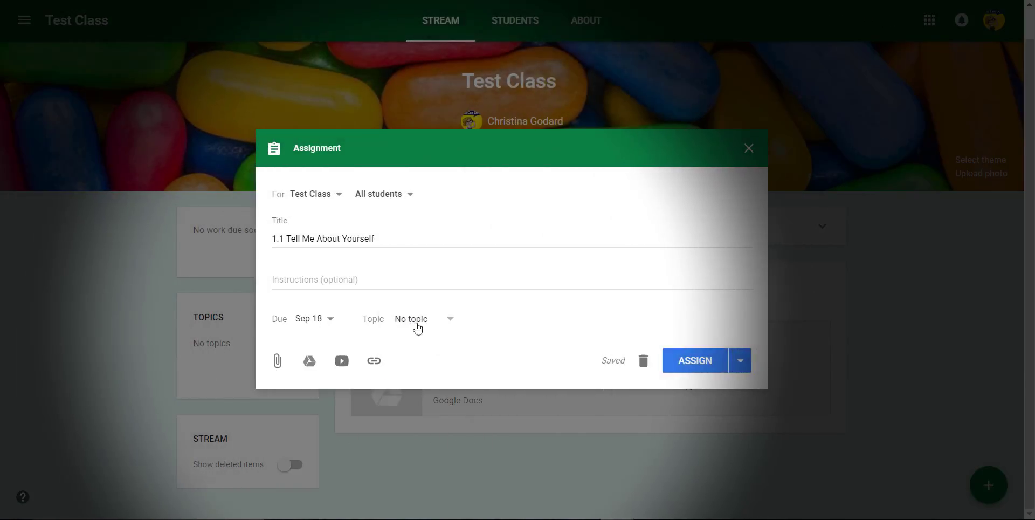
pyautogui.click(418, 324)
pyautogui.click(418, 344)
pyautogui.write('Welcome')
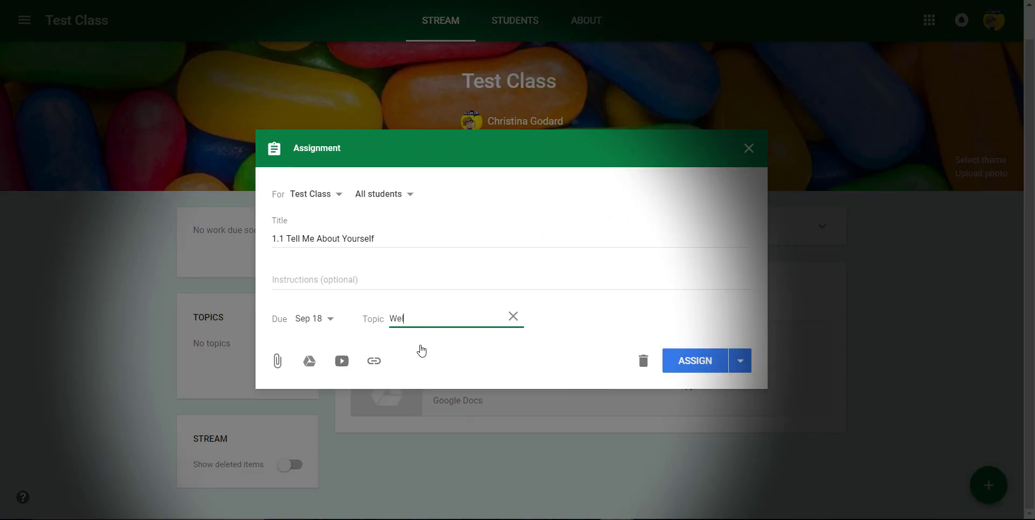
pyautogui.click(432, 360)
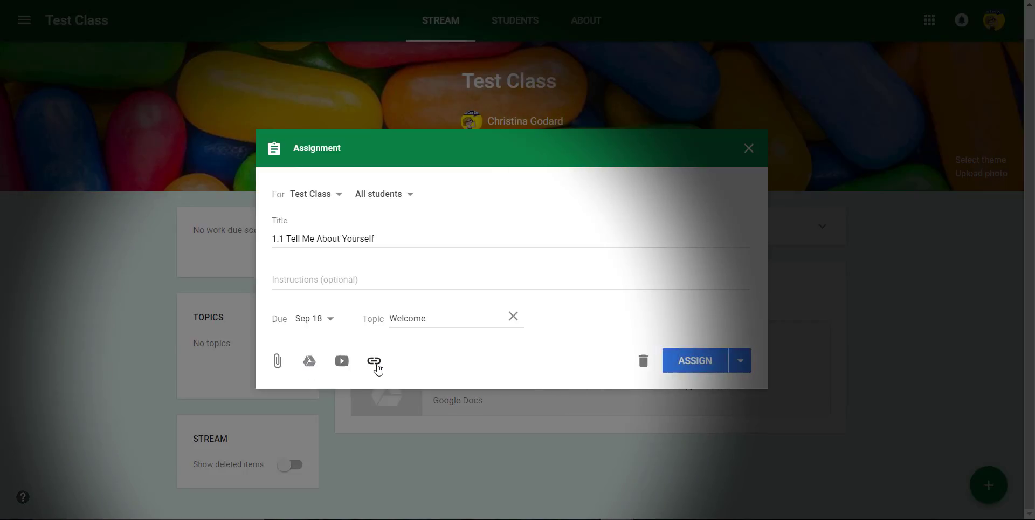
# Attach the Google Docs version of "Oedipus Modified Test.doc" from Drive and set it to make a copy for each student.
pyautogui.click(314, 362)
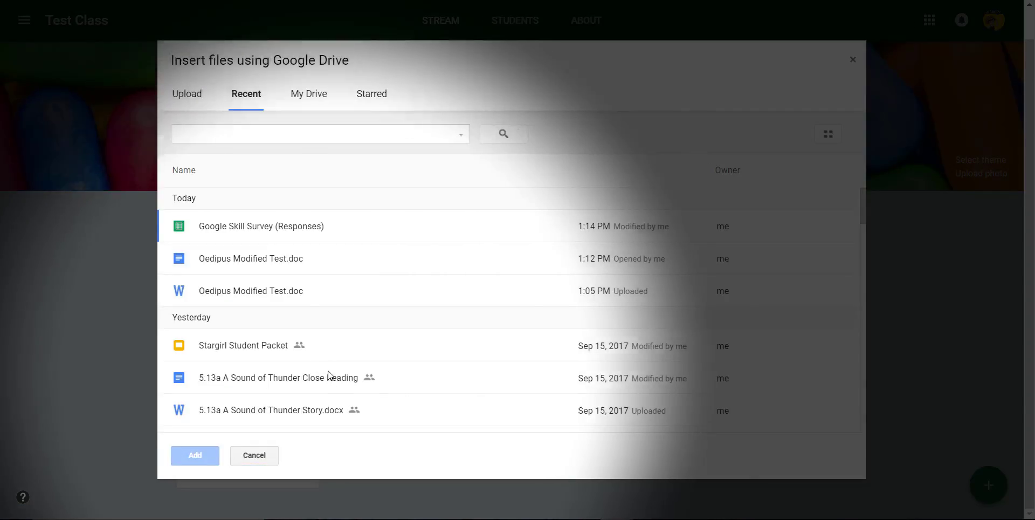
pyautogui.click(283, 261)
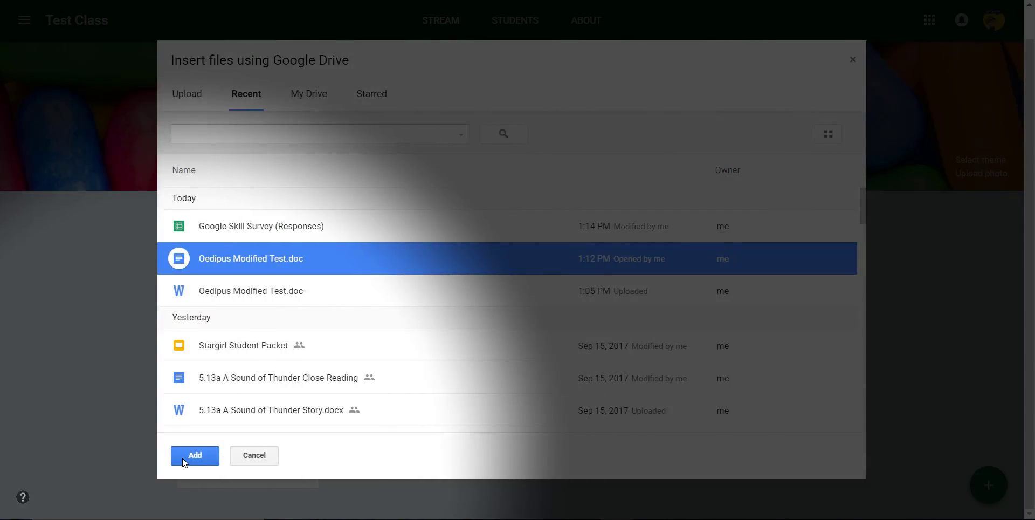
pyautogui.click(194, 456)
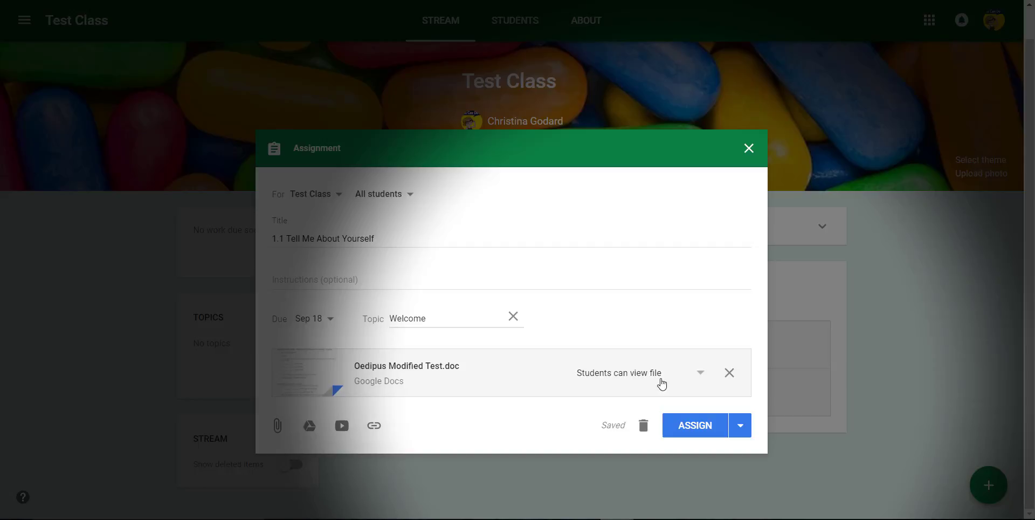
pyautogui.click(699, 377)
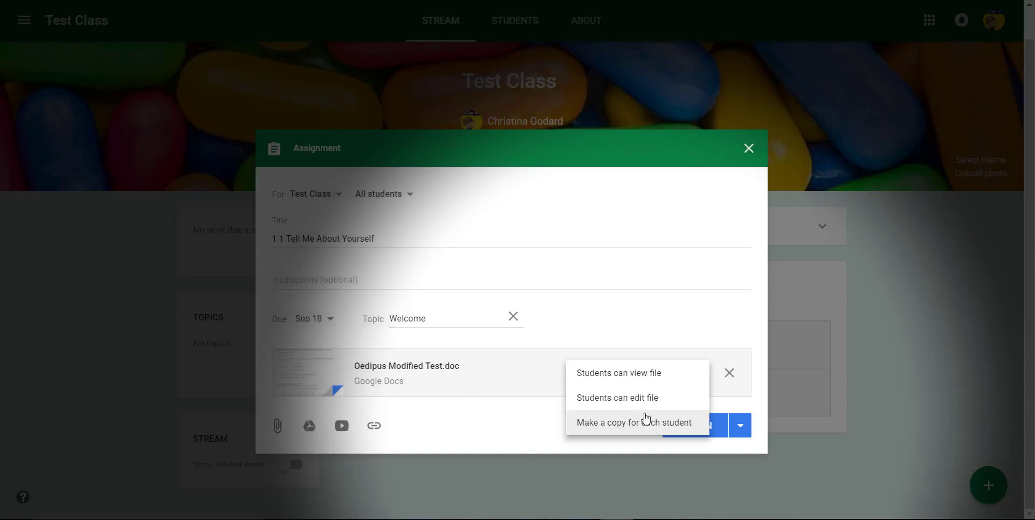
pyautogui.click(612, 430)
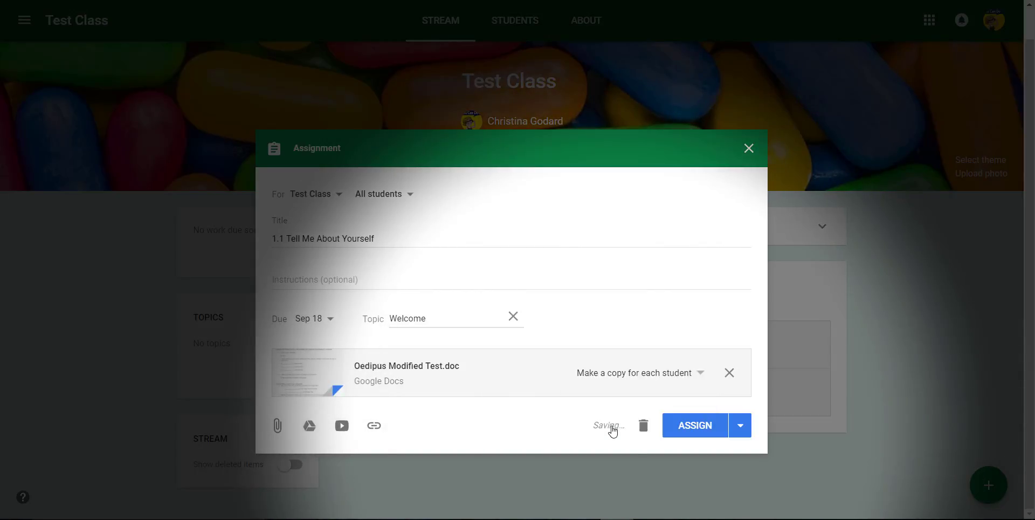
# Schedule the assignment to post on Sep 17, 2017 at 8:00 AM and show it in the class's saved posts.
pyautogui.click(740, 425)
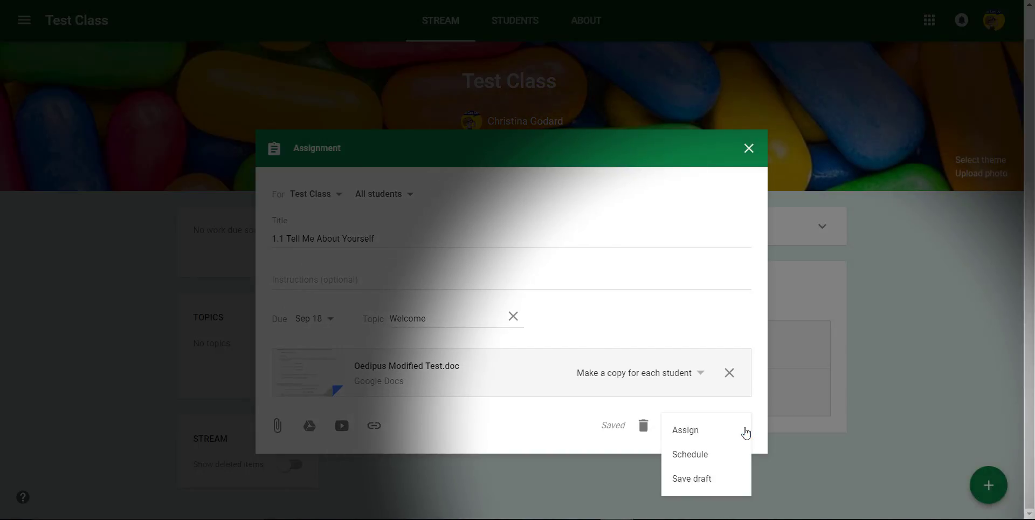
pyautogui.click(721, 457)
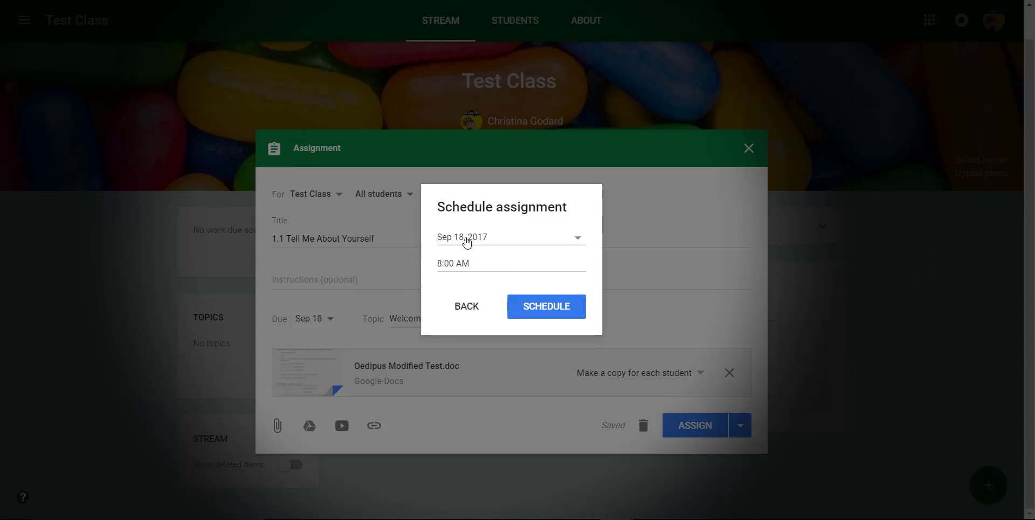
pyautogui.click(467, 240)
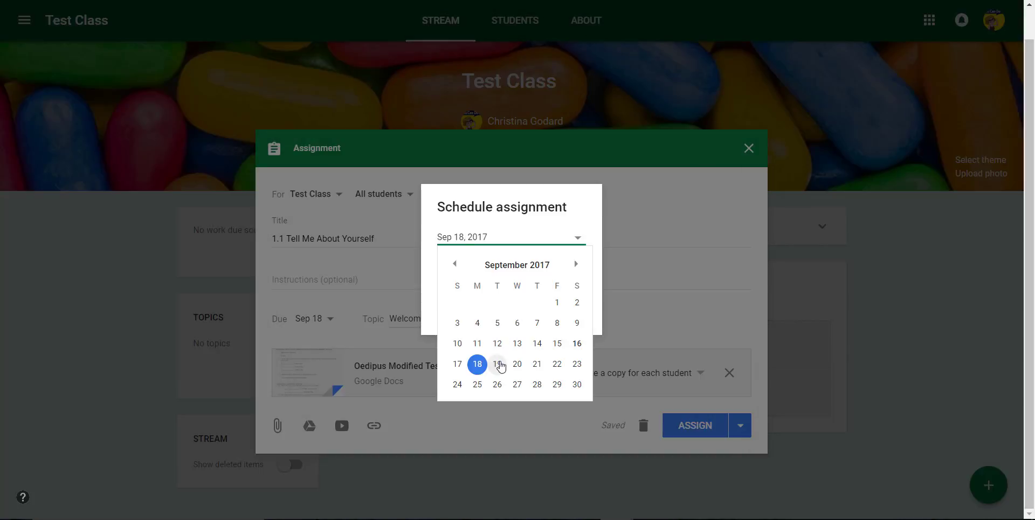
pyautogui.click(458, 365)
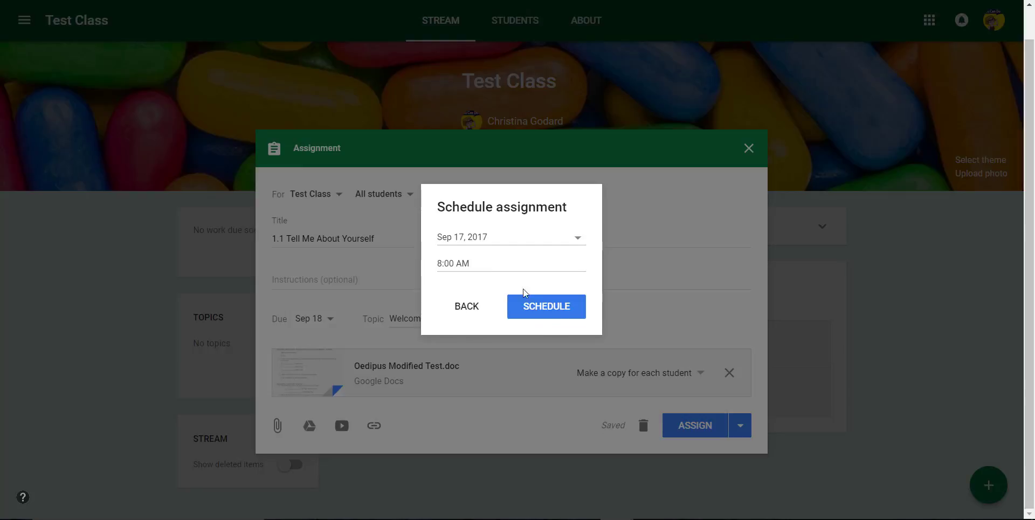
pyautogui.click(552, 318)
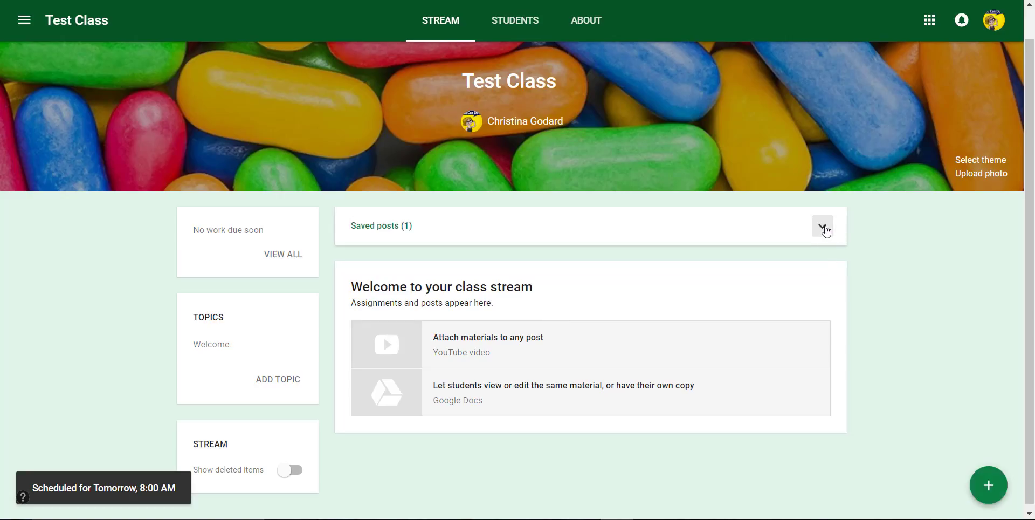
pyautogui.click(823, 227)
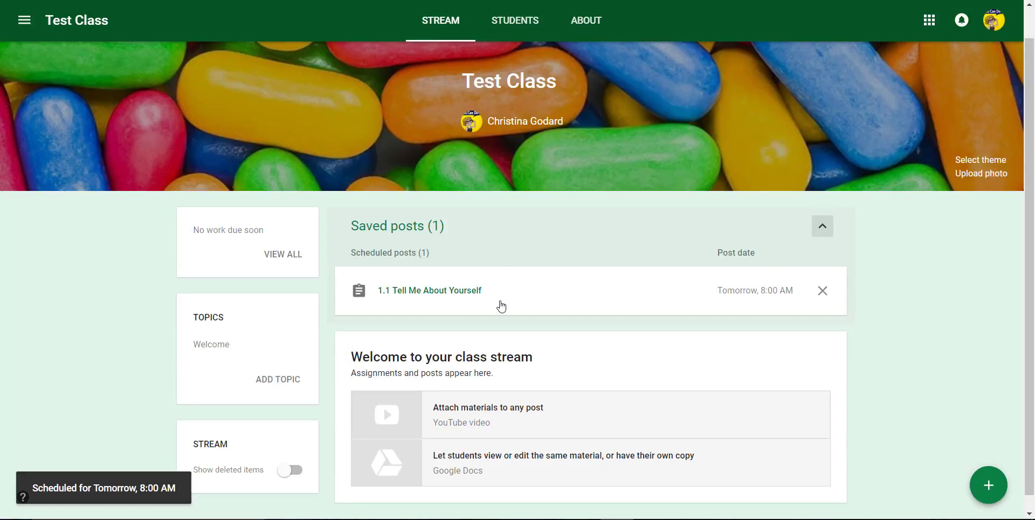
pyautogui.scroll(-1, 497, 439)
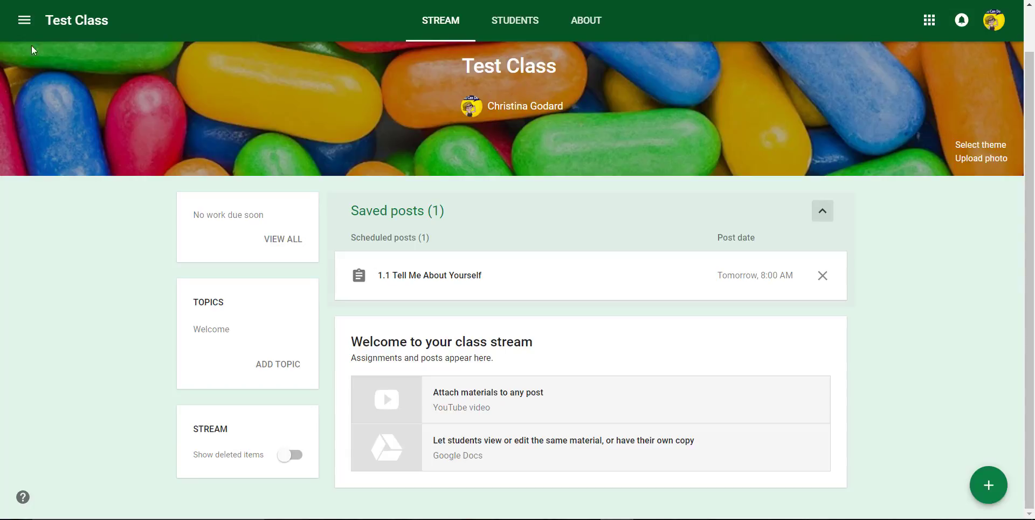
# Return to the list of all classes and open the Mod 4 class "Reading Strategies 4 - Fall 2017".
pyautogui.click(26, 28)
pyautogui.click(26, 29)
pyautogui.click(25, 31)
pyautogui.click(25, 28)
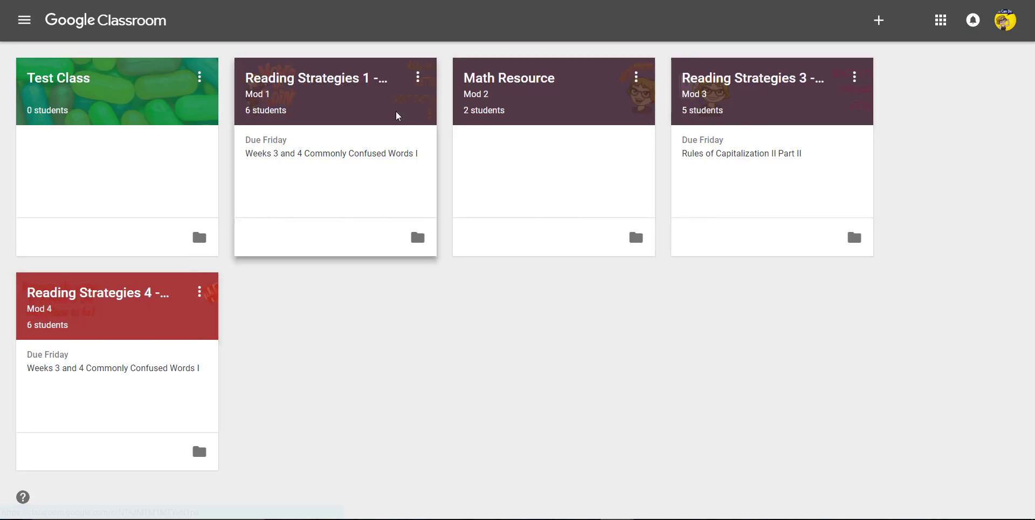
pyautogui.click(128, 312)
# Examine the posts in the class stream down to the oldest one and the list of topics beside them.
pyautogui.scroll(-15, 1024, 193)
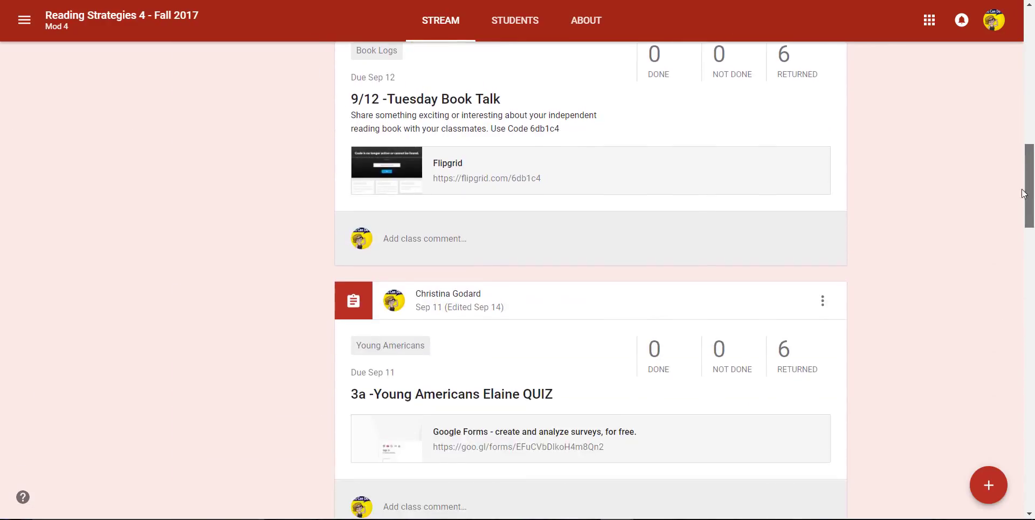
pyautogui.moveTo(1024, 192); pyautogui.dragTo(1006, 420)
pyautogui.scroll(-20, 1006, 420)
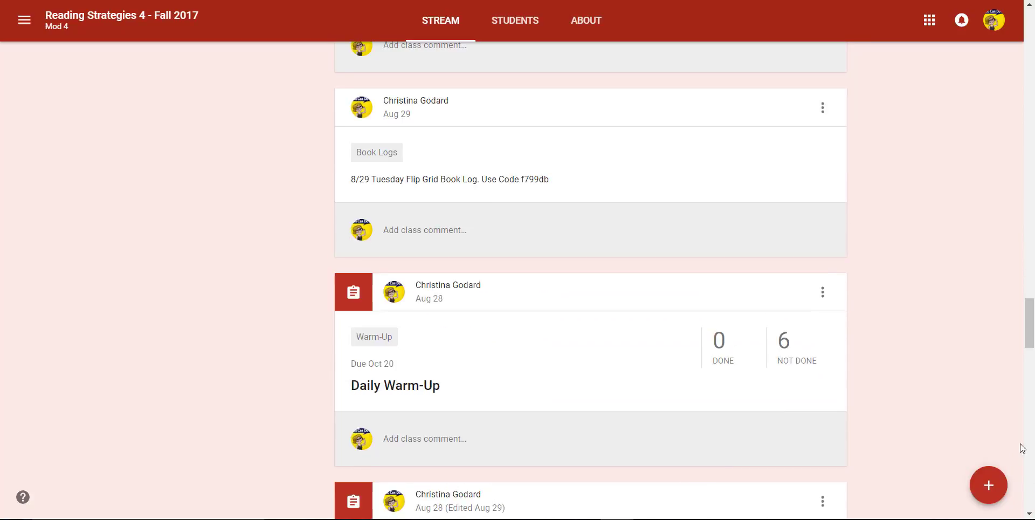
pyautogui.scroll(-10, 1031, 438)
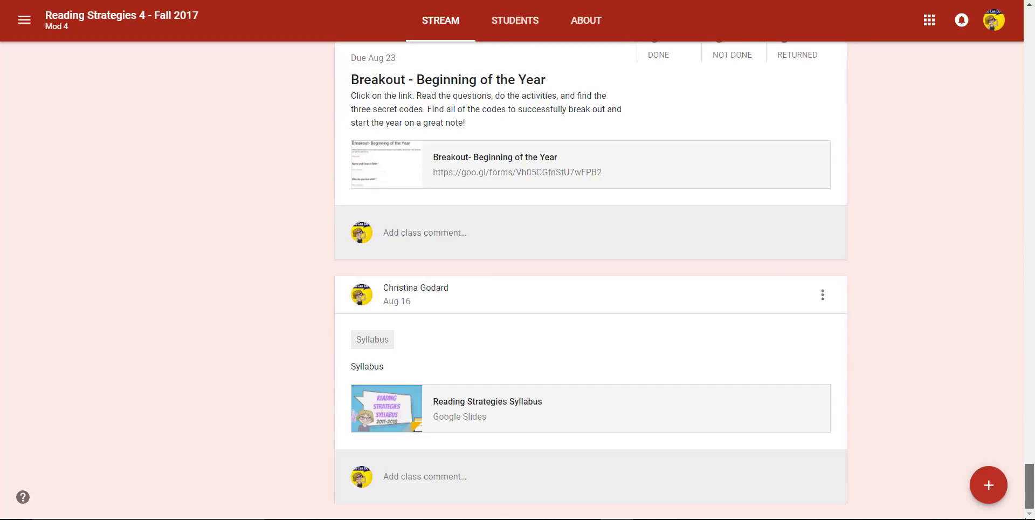
pyautogui.scroll(20, 1014, 172)
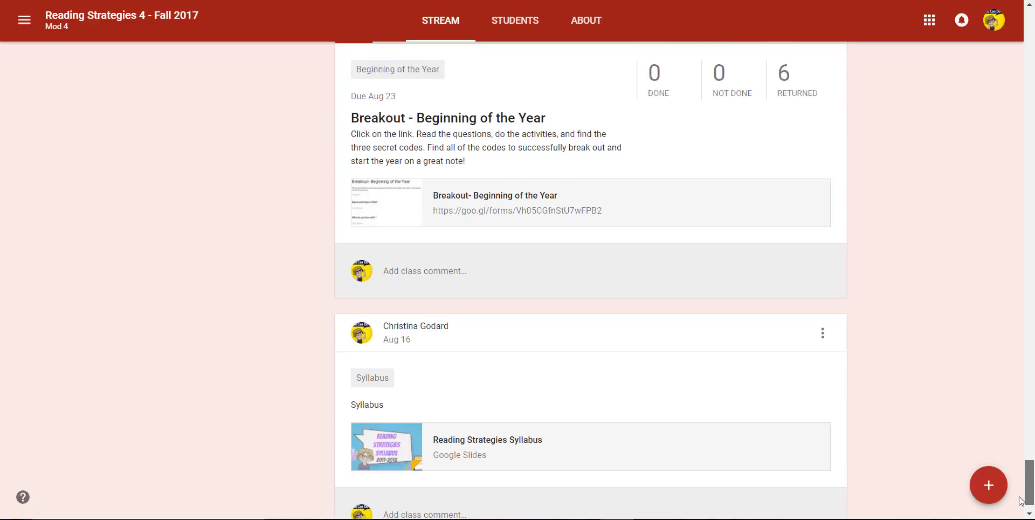
pyautogui.scroll(10, 1014, 172)
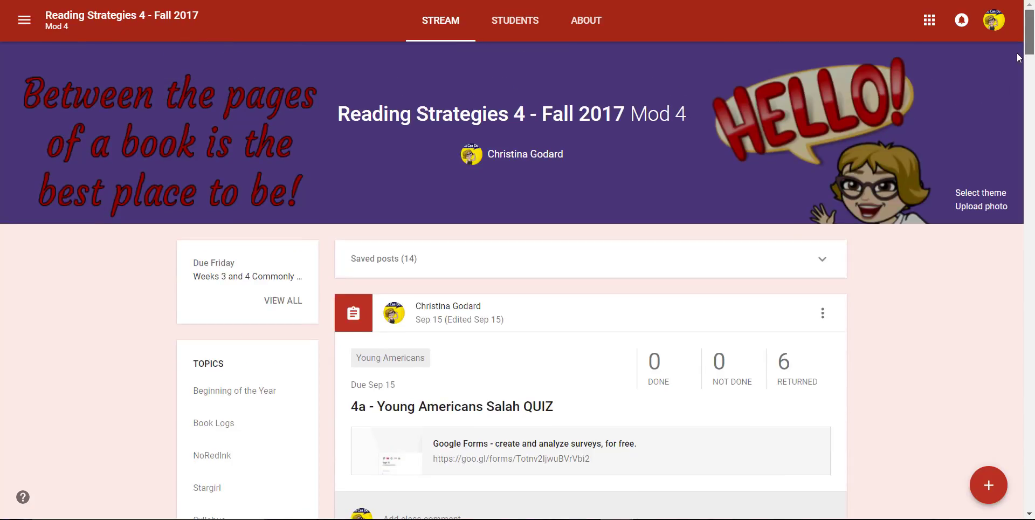
pyautogui.scroll(-2, 1018, 58)
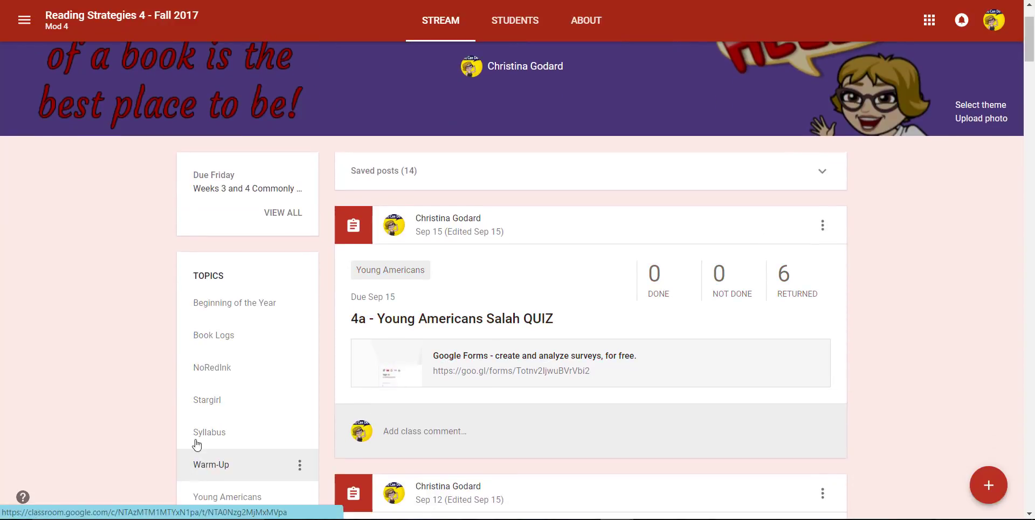
pyautogui.scroll(-3, 233, 316)
pyautogui.scroll(-2, 233, 320)
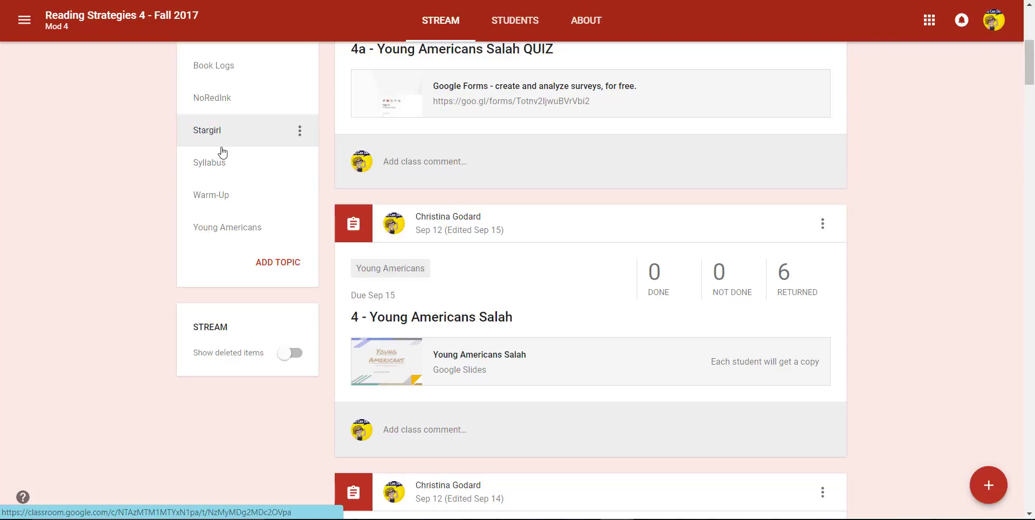
pyautogui.scroll(3, 229, 205)
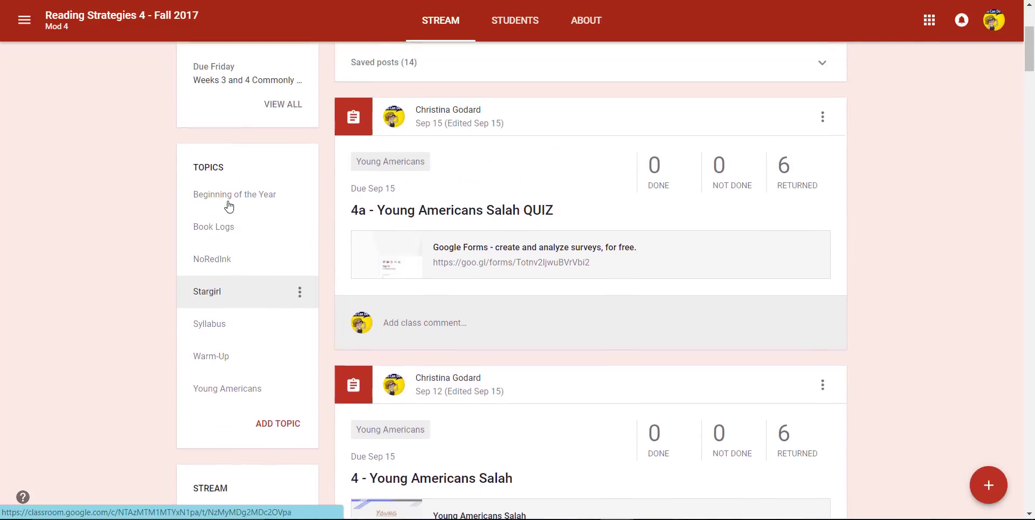
pyautogui.scroll(-1, 393, 411)
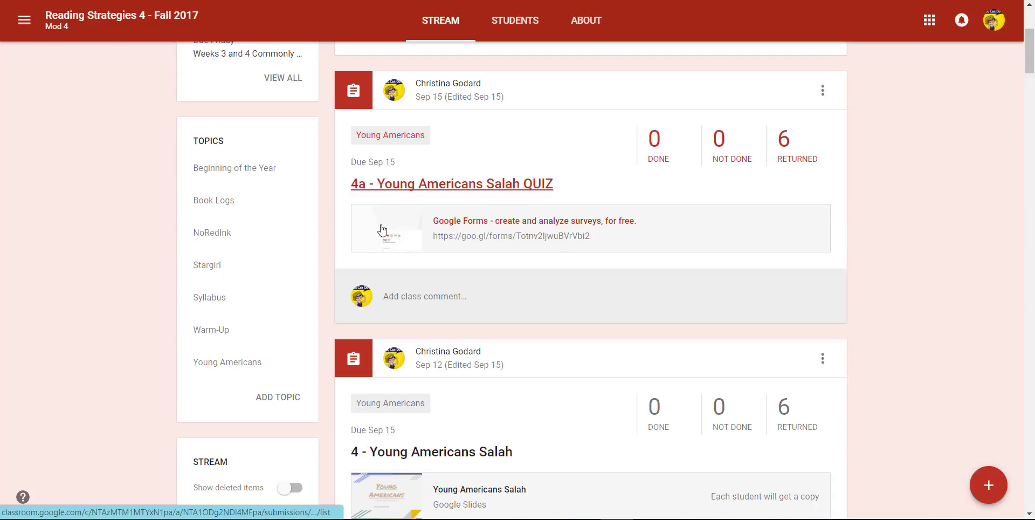
# Filter the class stream by the "Young Americans" topic and look through its posts.
pyautogui.click(257, 363)
pyautogui.scroll(-4, 485, 334)
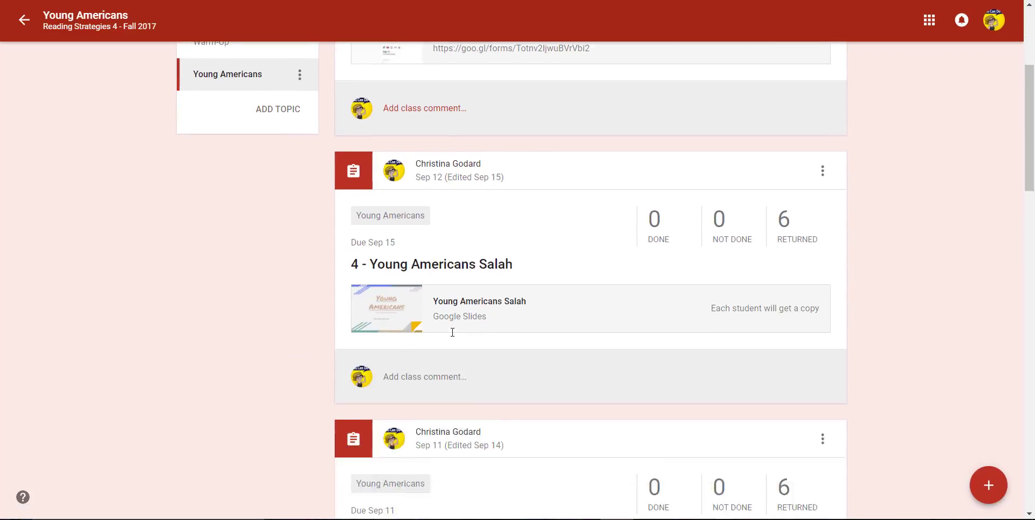
pyautogui.scroll(-12, 452, 332)
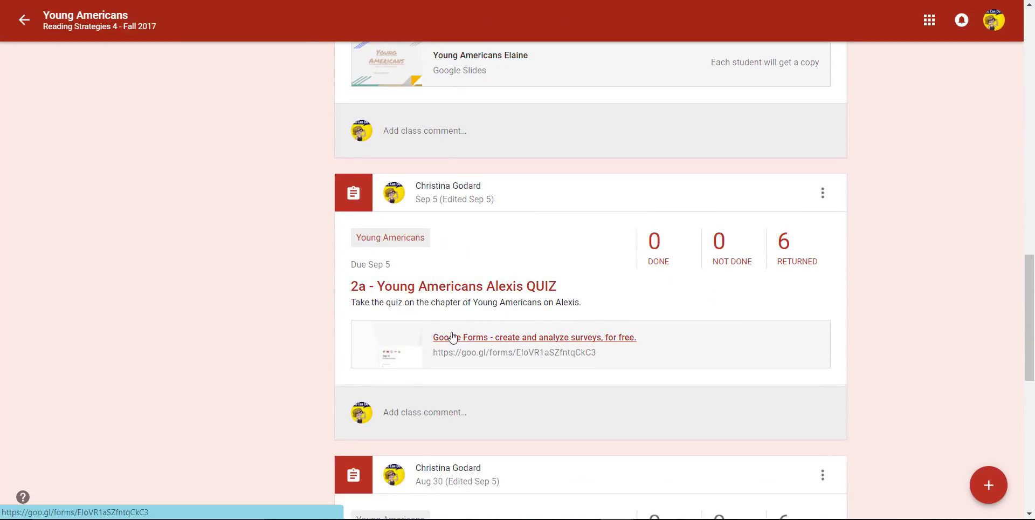
pyautogui.scroll(-3, 452, 337)
pyautogui.scroll(20, 452, 337)
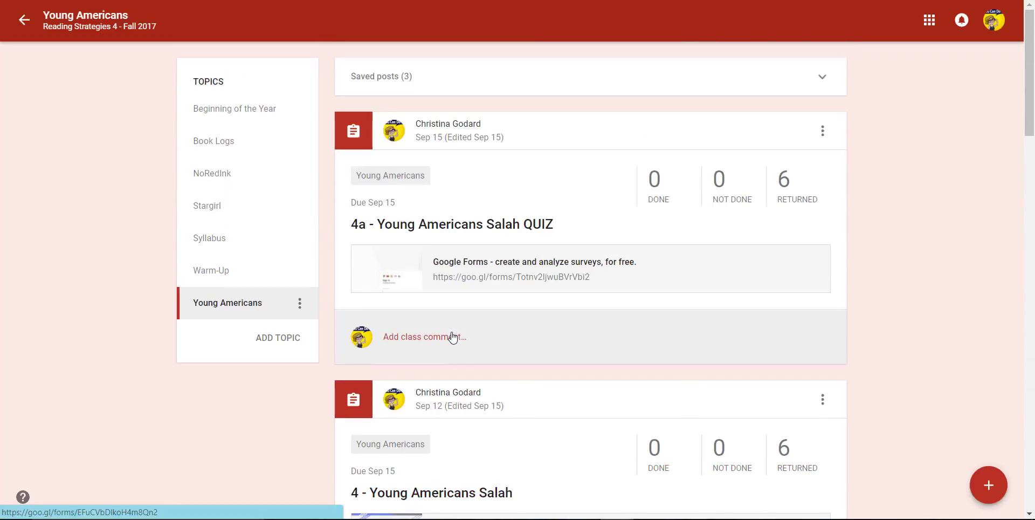